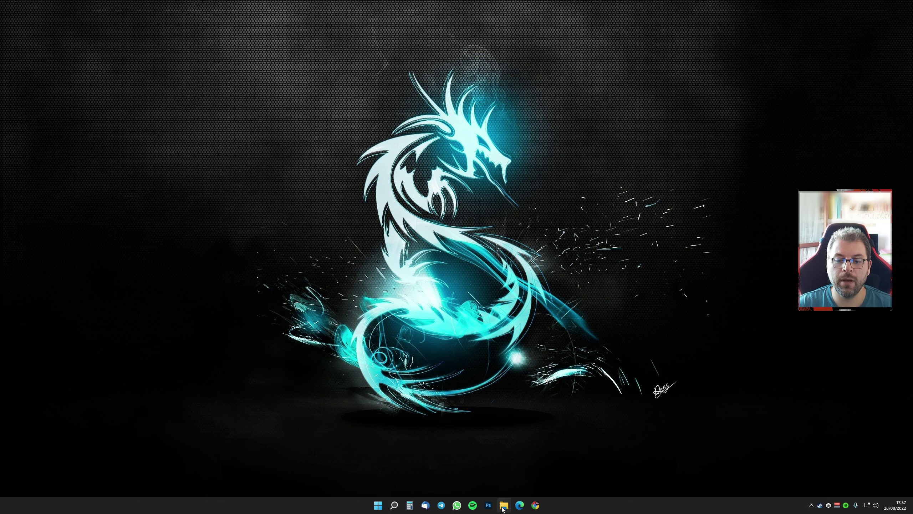
Open File Explorer, go to %appdata%, and move up to the parent AppData folder.
{"action": "left_click", "coordinate": [504, 505]}
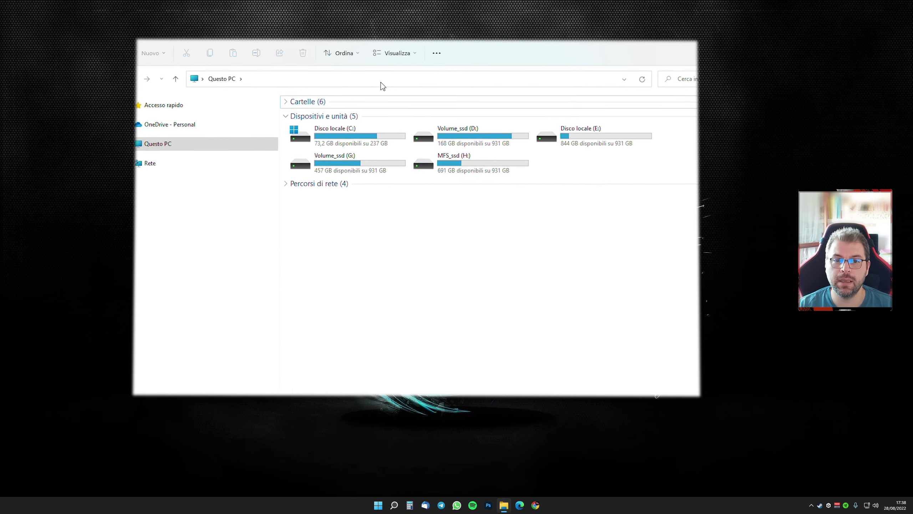
{"action": "left_click", "coordinate": [381, 82]}
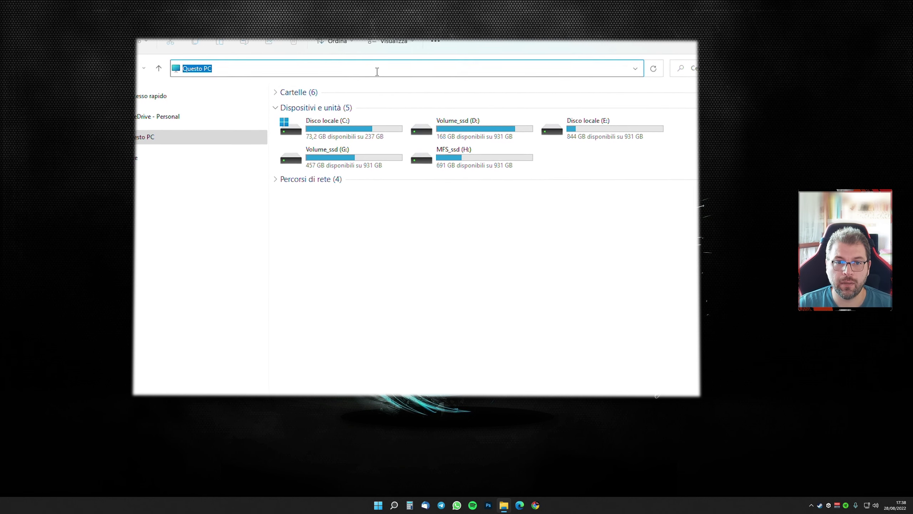
{"action": "type", "text": "%appdata%"}
{"action": "key", "text": "Return"}
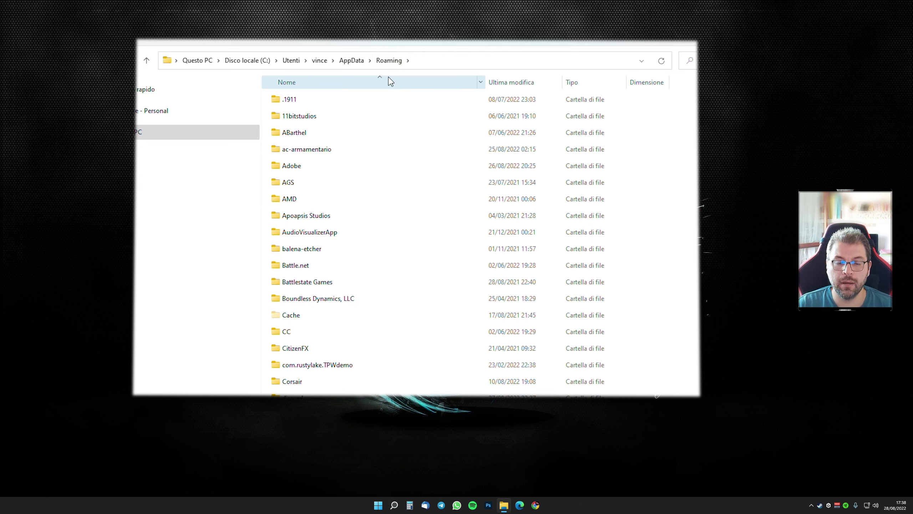
{"action": "left_click", "coordinate": [356, 61]}
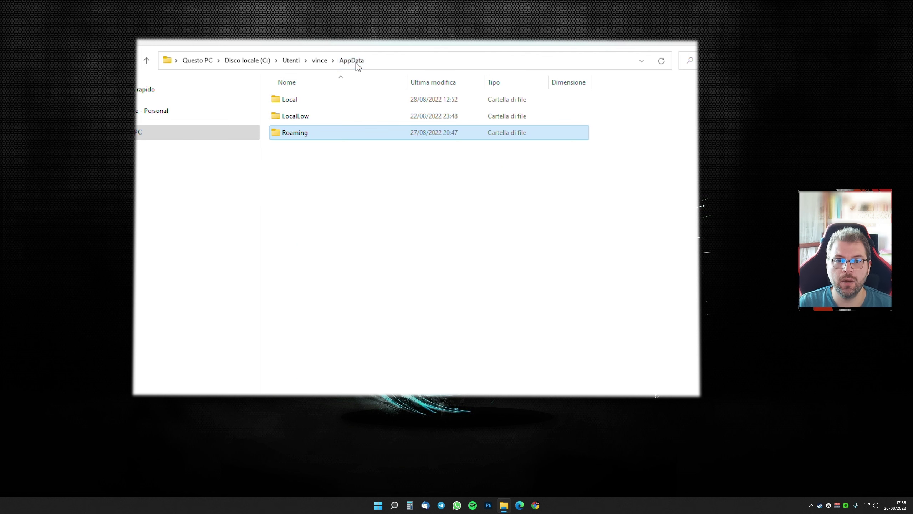
{"action": "left_click", "coordinate": [335, 195]}
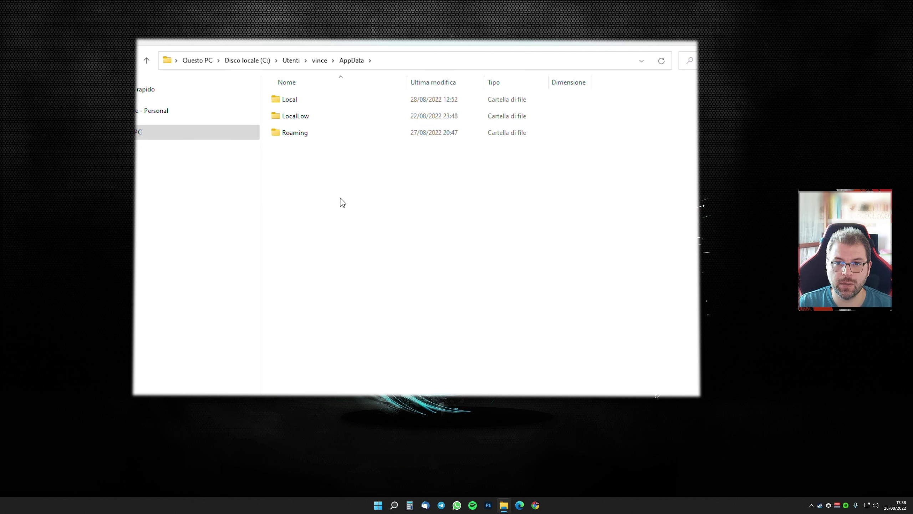
Open the WindowsNoEditor configuration folder at Local > F1Manager22 > Saved > Config.
{"action": "double_click", "coordinate": [319, 97]}
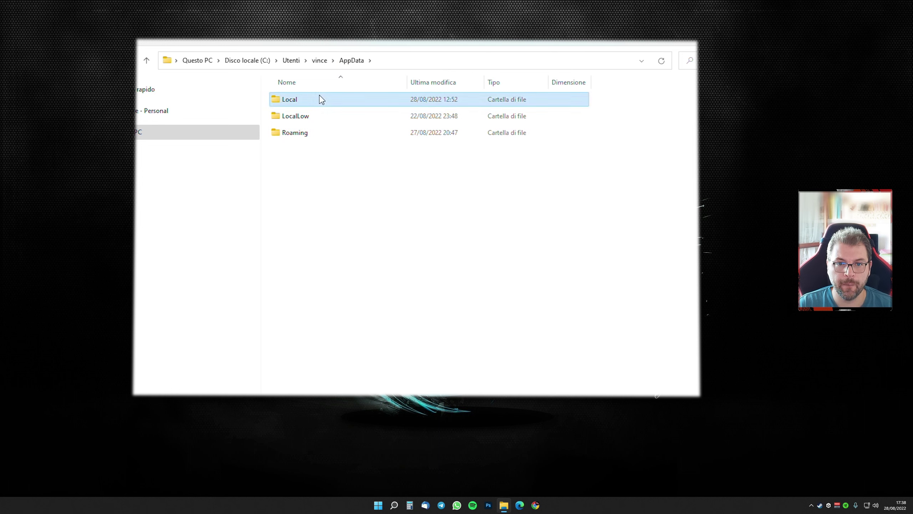
{"action": "scroll", "coordinate": [327, 148], "scroll_direction": "down", "scroll_amount": 7}
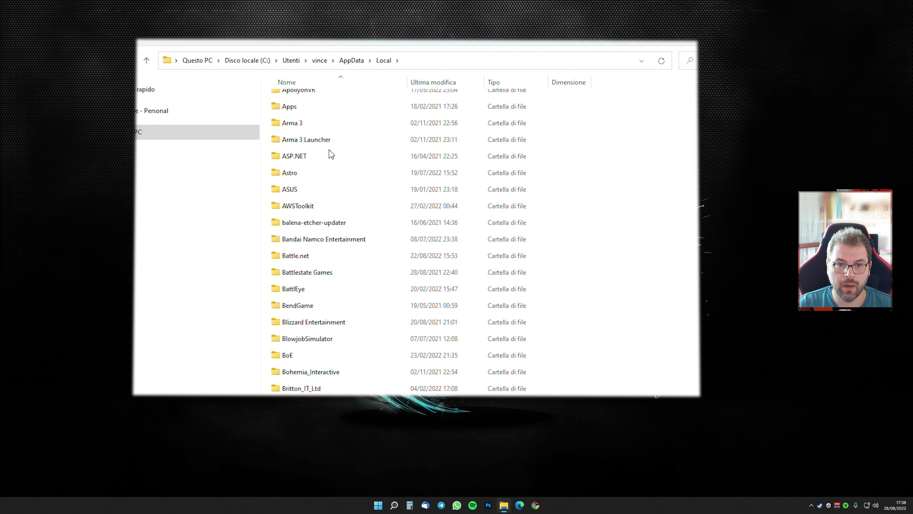
{"action": "scroll", "coordinate": [329, 158], "scroll_direction": "down", "scroll_amount": 10}
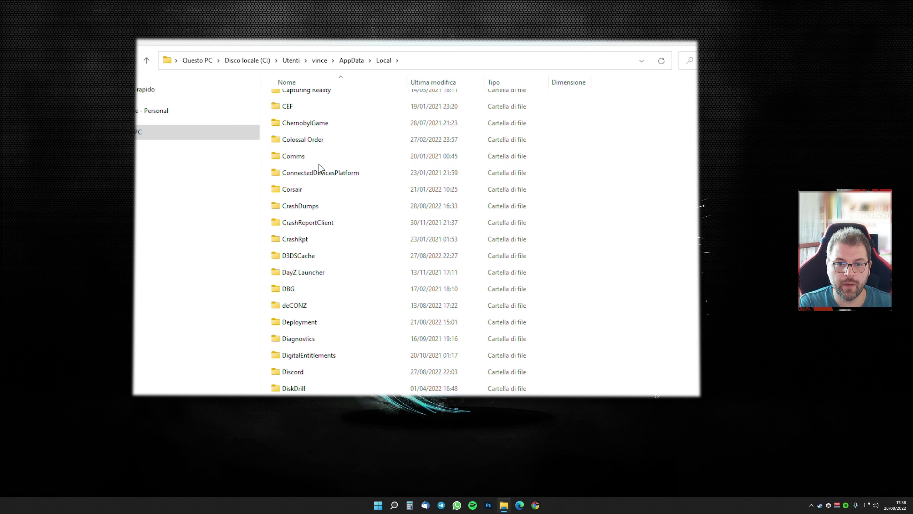
{"action": "scroll", "coordinate": [313, 169], "scroll_direction": "down", "scroll_amount": 4}
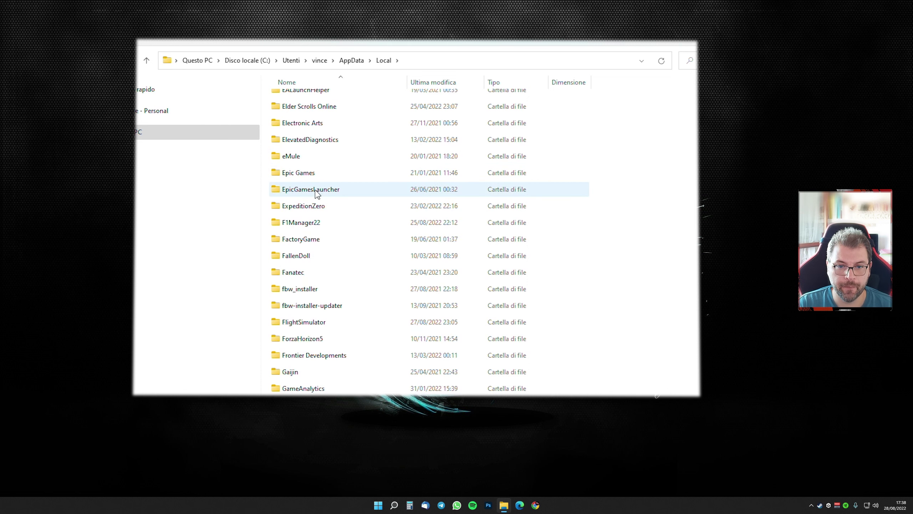
{"action": "double_click", "coordinate": [329, 230]}
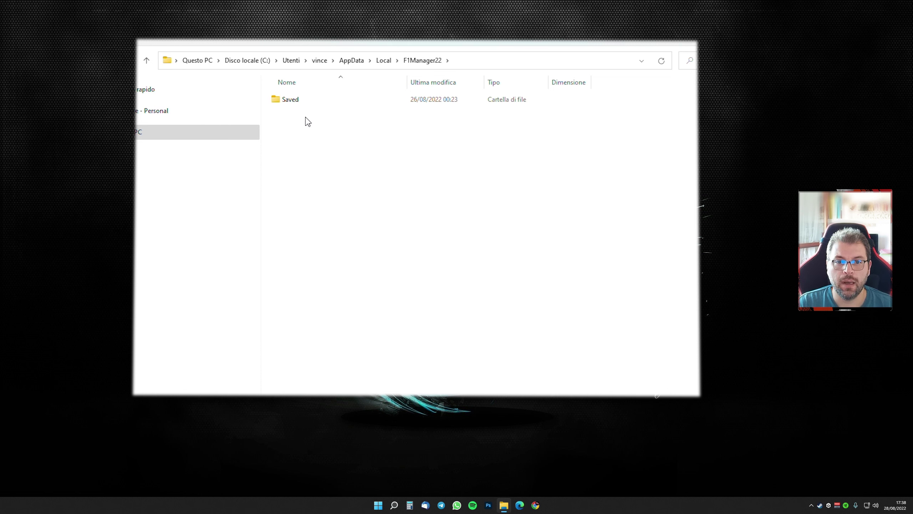
{"action": "double_click", "coordinate": [312, 104]}
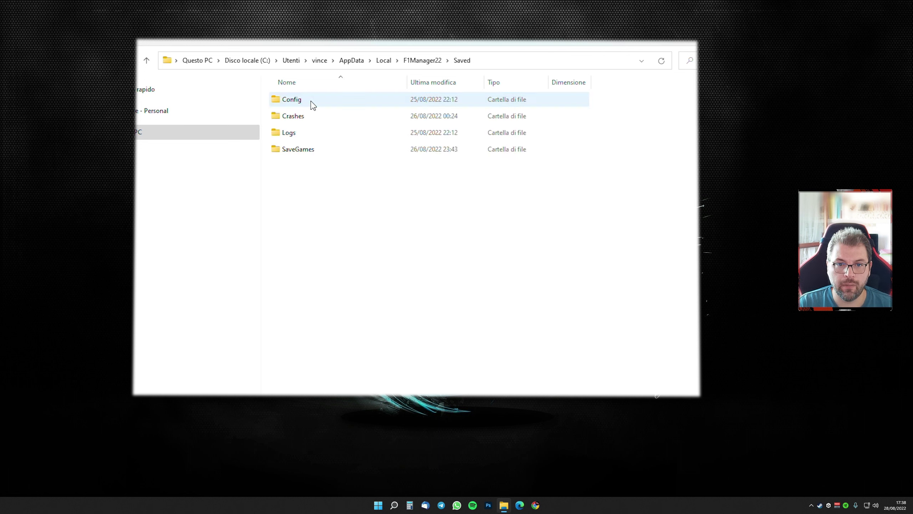
{"action": "double_click", "coordinate": [330, 99]}
{"action": "double_click", "coordinate": [348, 122]}
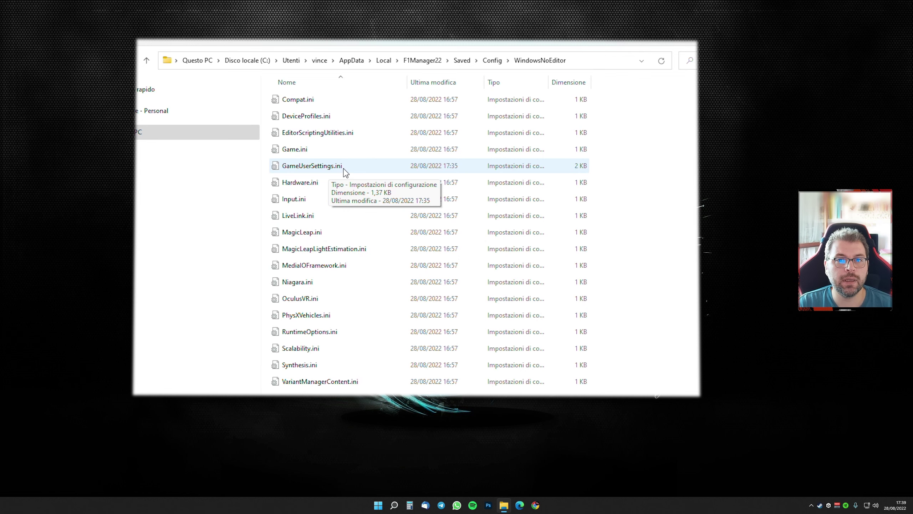
Set sg.PostProcessQuality to 0 in GameUserSettings.ini, then save and close the file.
{"action": "double_click", "coordinate": [350, 168]}
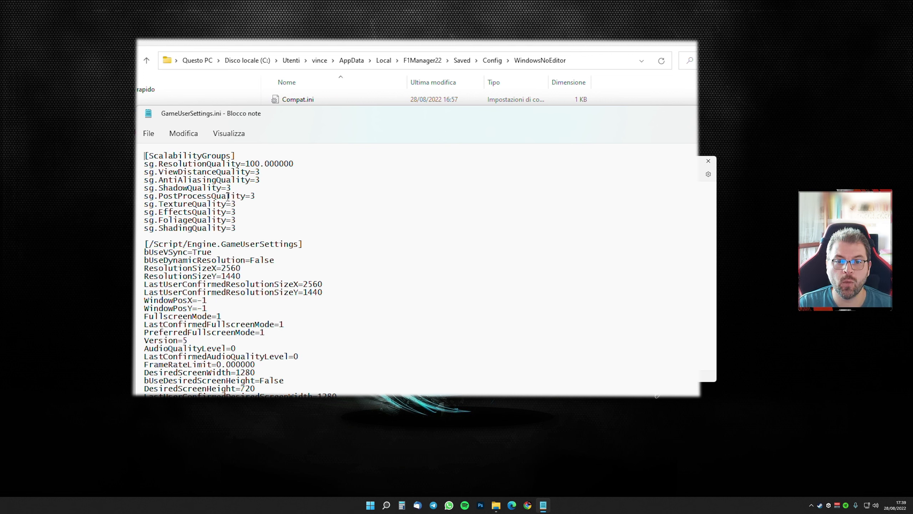
{"action": "left_click", "coordinate": [266, 196]}
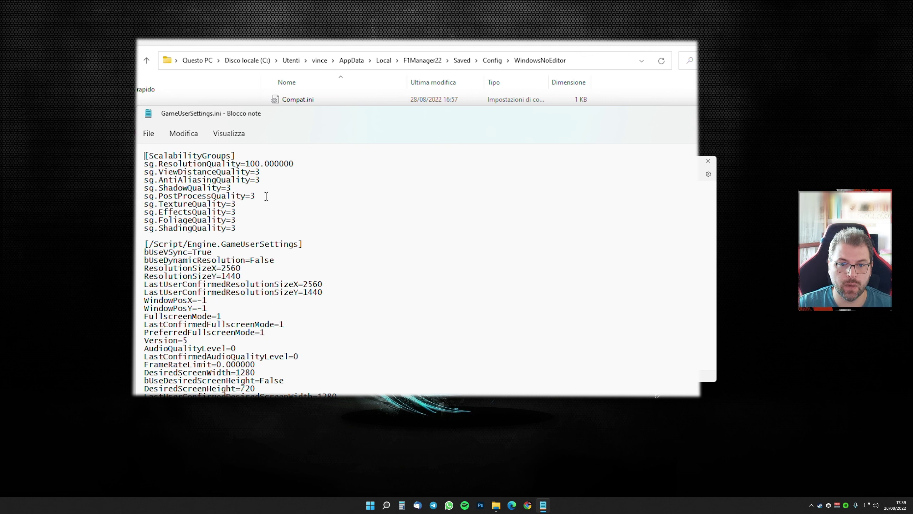
{"action": "key", "text": "BackSpace"}
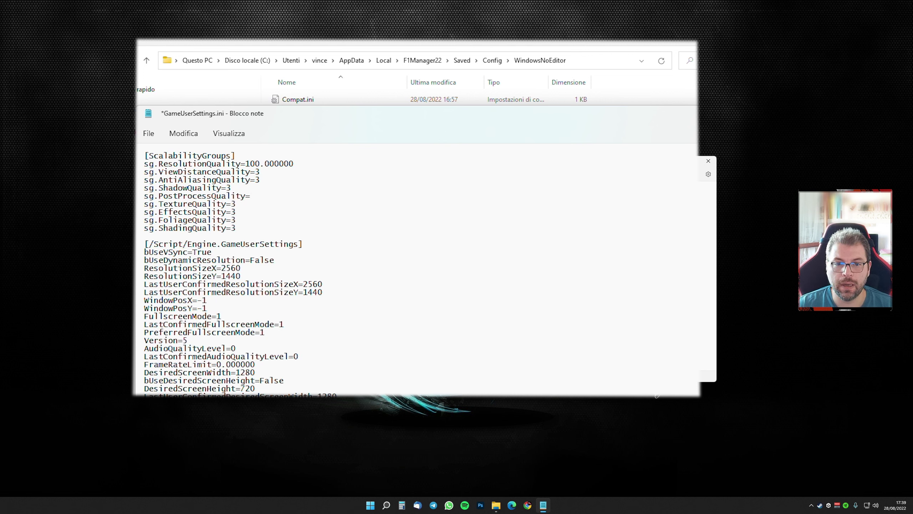
{"action": "type", "text": "0"}
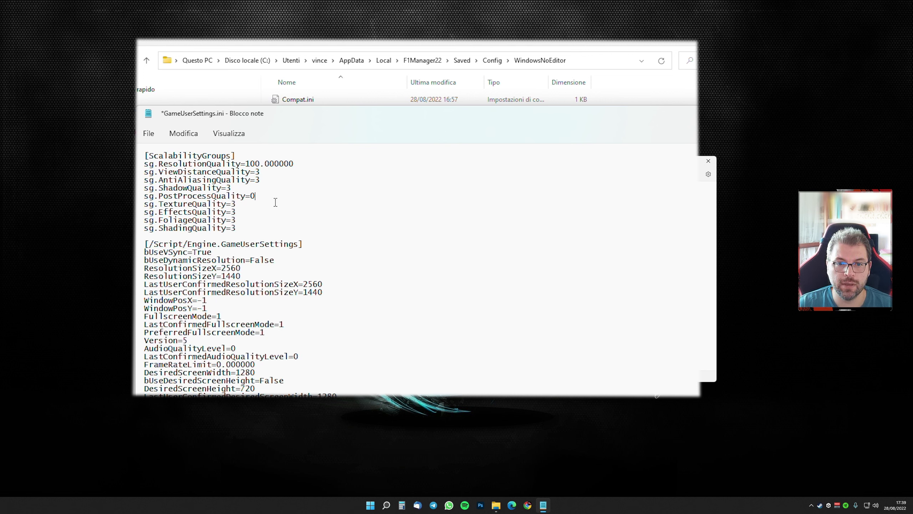
{"action": "left_click", "coordinate": [143, 134]}
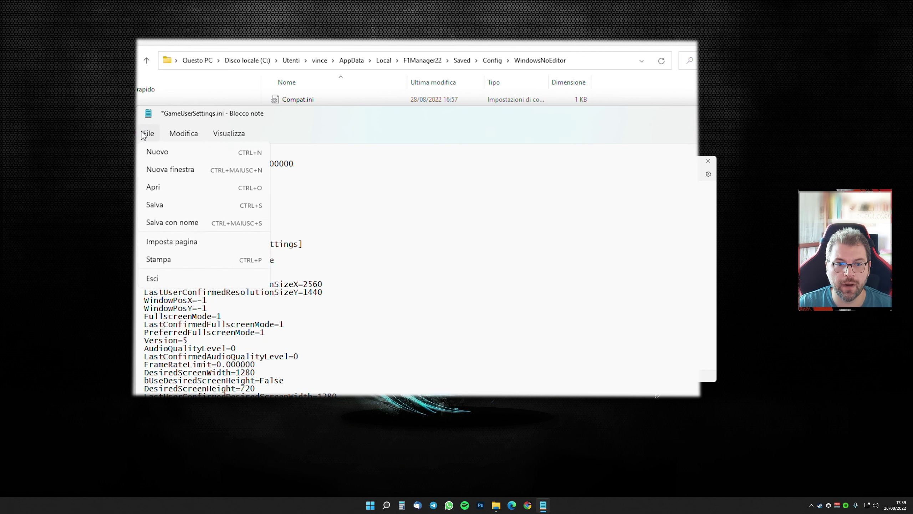
{"action": "left_click", "coordinate": [167, 205]}
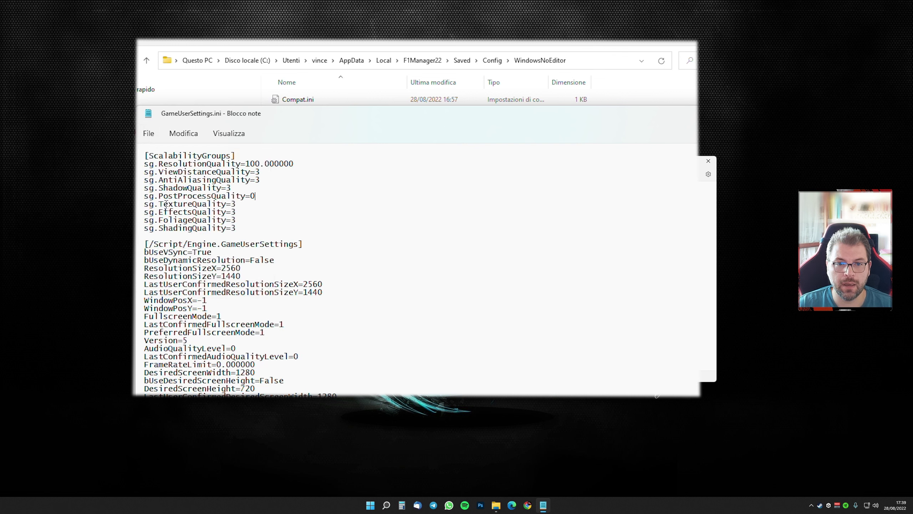
{"action": "left_click", "coordinate": [708, 161]}
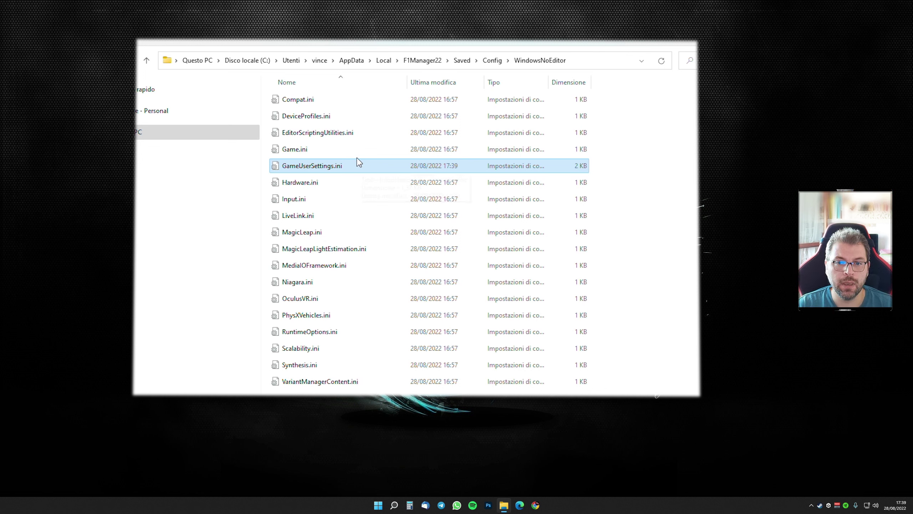
Make GameUserSettings.ini read-only (Sola lettura) in its file properties and confirm the change.
{"action": "right_click", "coordinate": [361, 167]}
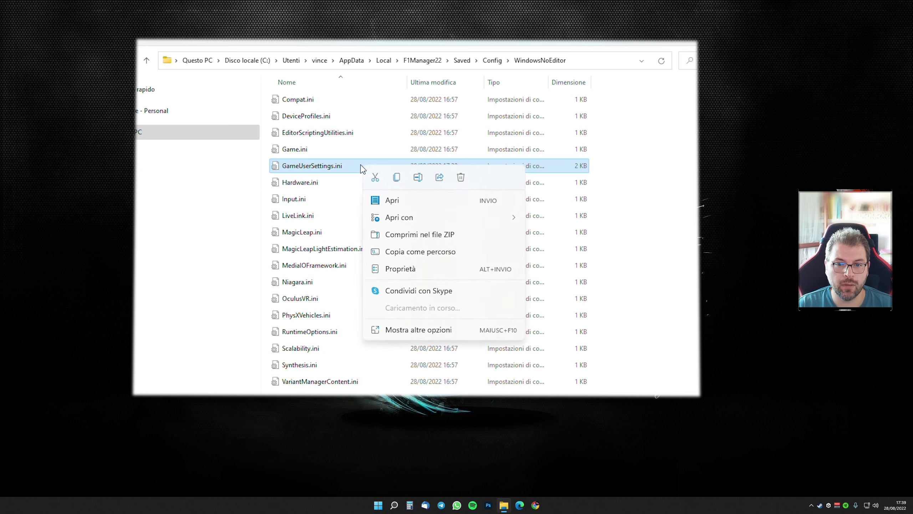
{"action": "left_click", "coordinate": [409, 269]}
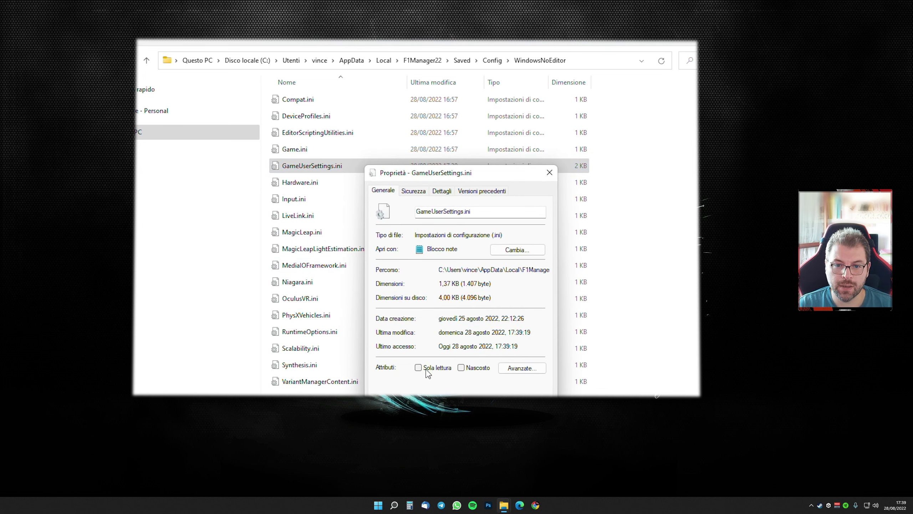
{"action": "left_click", "coordinate": [418, 368]}
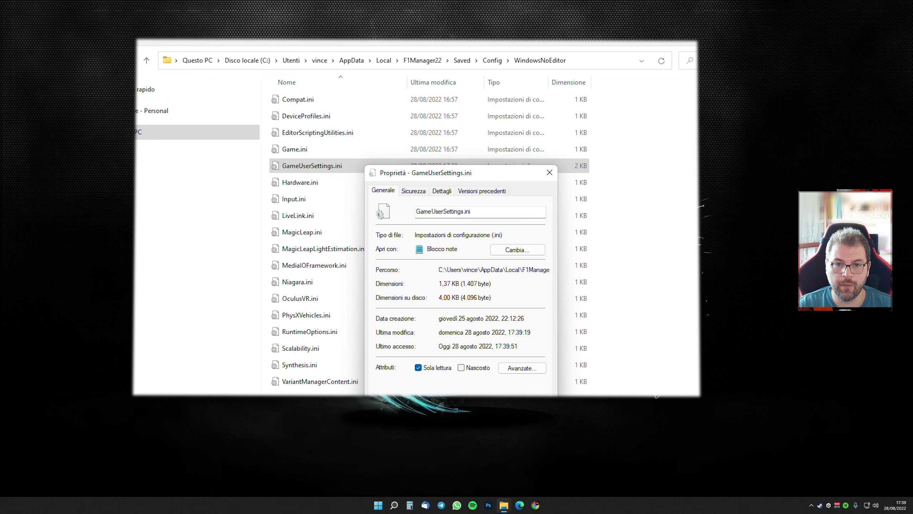
{"action": "key", "text": "Return"}
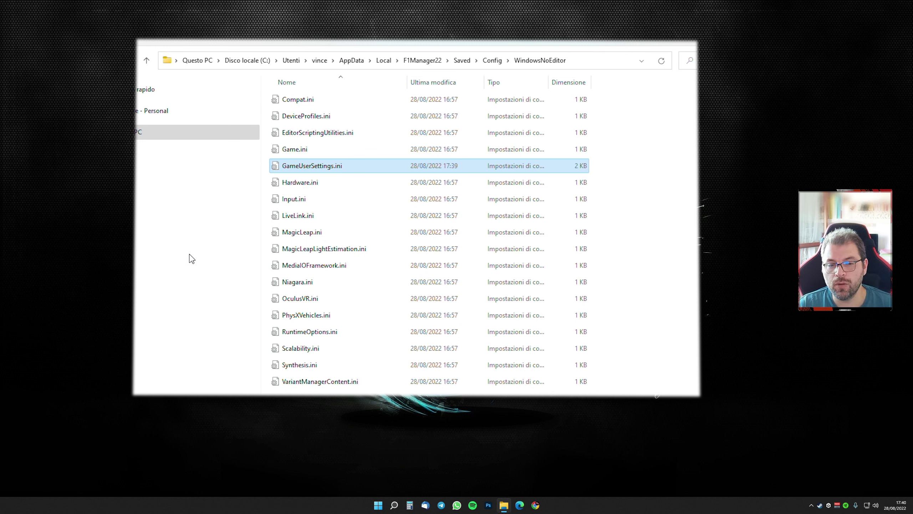
{"action": "right_click", "coordinate": [324, 166]}
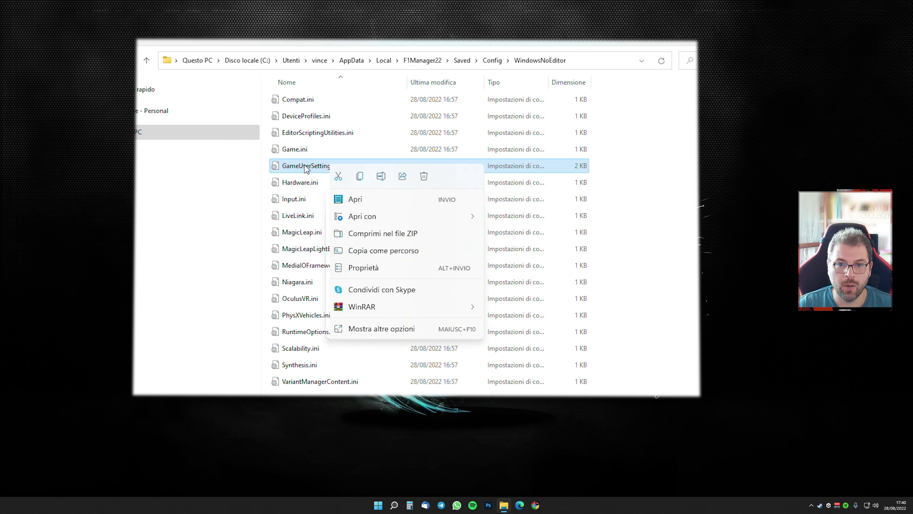
{"action": "left_click", "coordinate": [362, 268]}
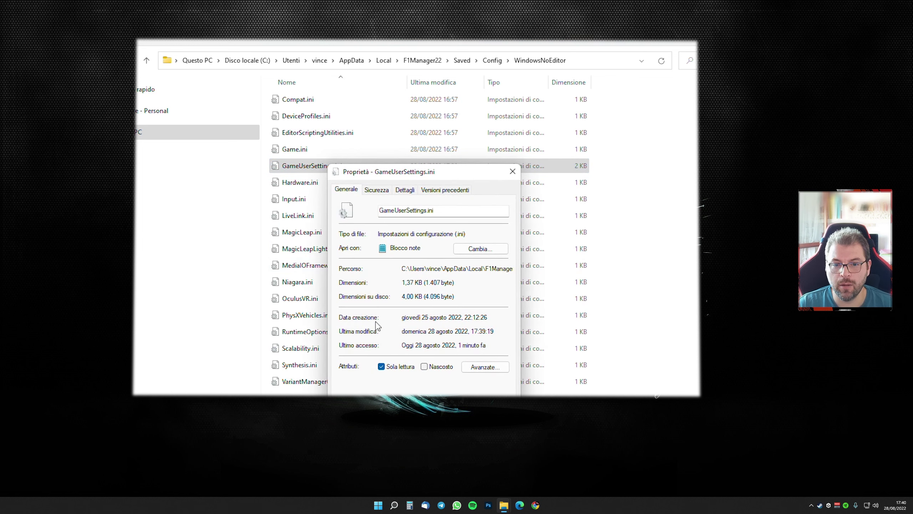
{"action": "left_click", "coordinate": [381, 367]}
{"action": "left_click", "coordinate": [381, 367]}
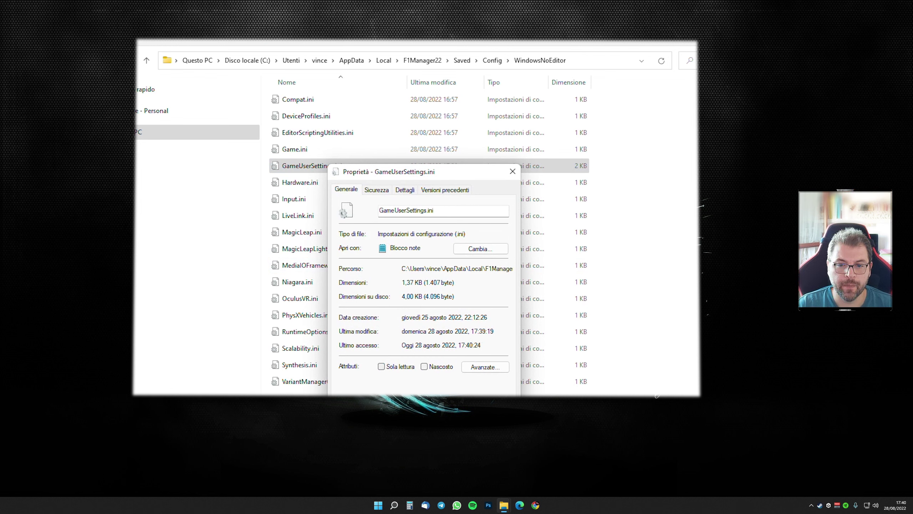
{"action": "key", "text": "Escape"}
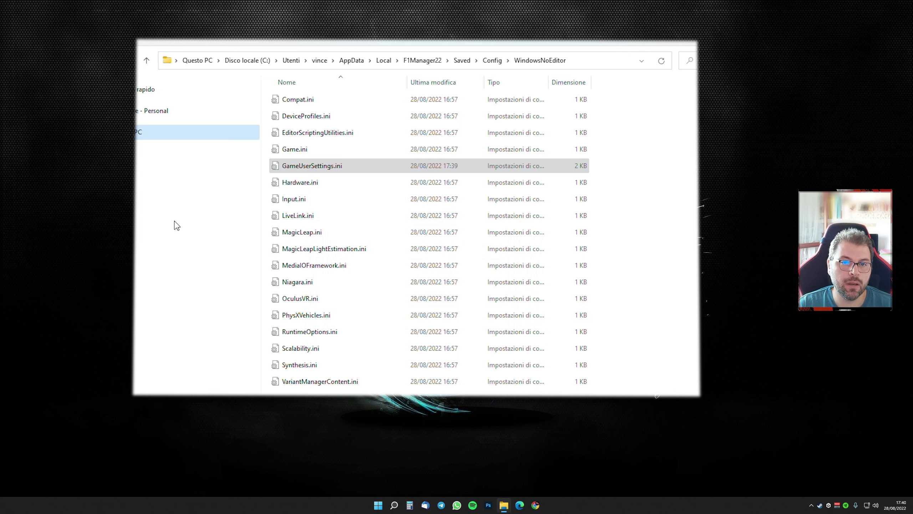